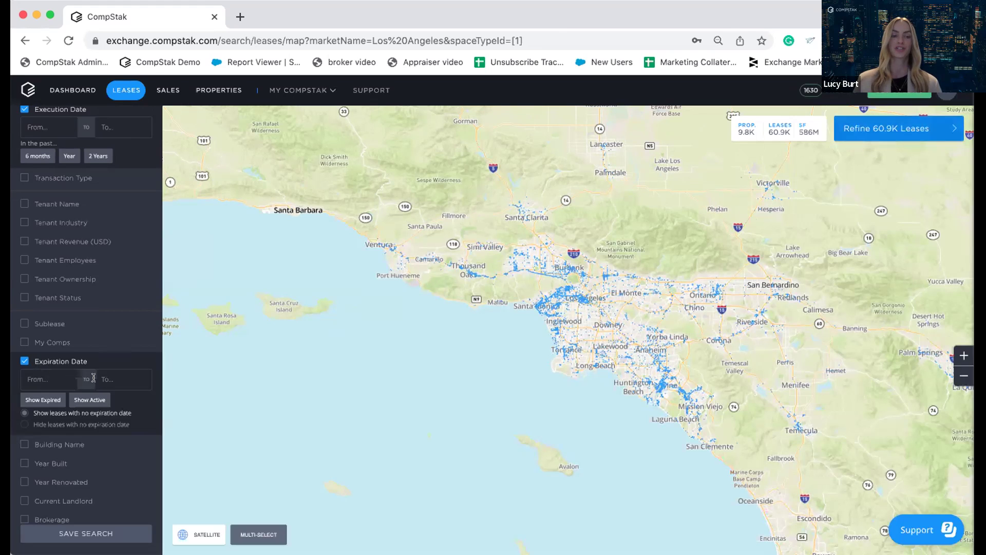
Remove the Expiration Date filter from the lease search and look over the remaining filters
click(24, 360)
scroll(77, 308, down, 1)
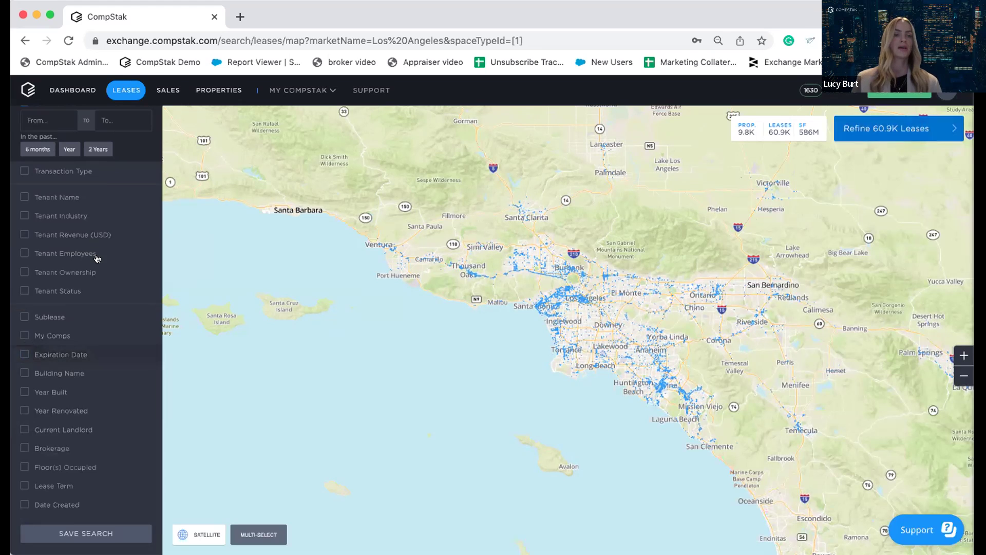
scroll(97, 259, up, 5)
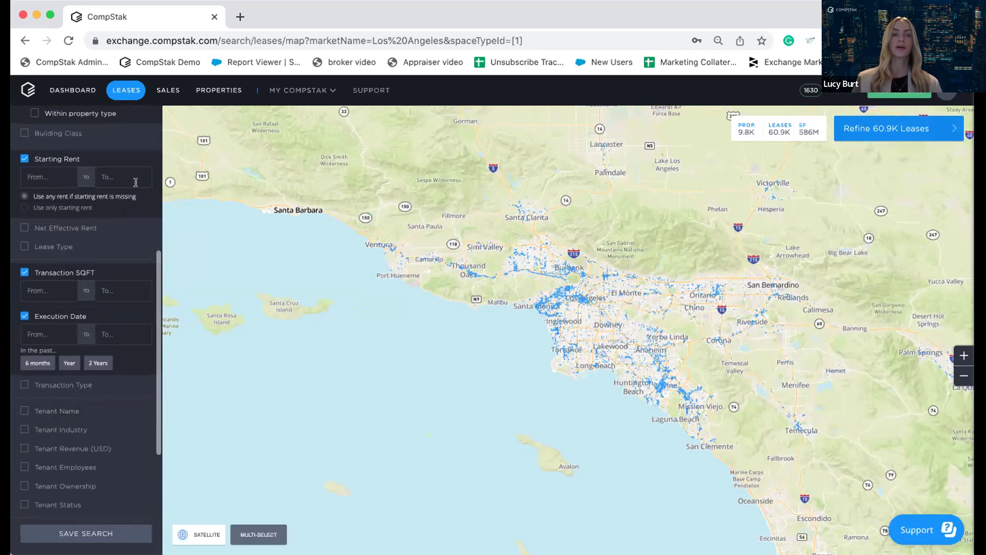
scroll(136, 288, up, 3)
scroll(137, 370, down, 4)
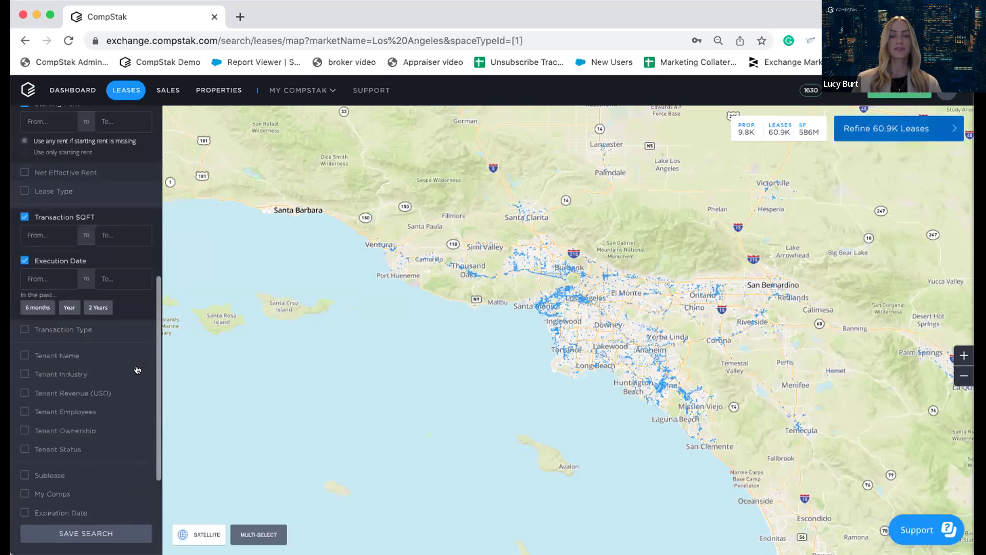
scroll(137, 370, down, 5)
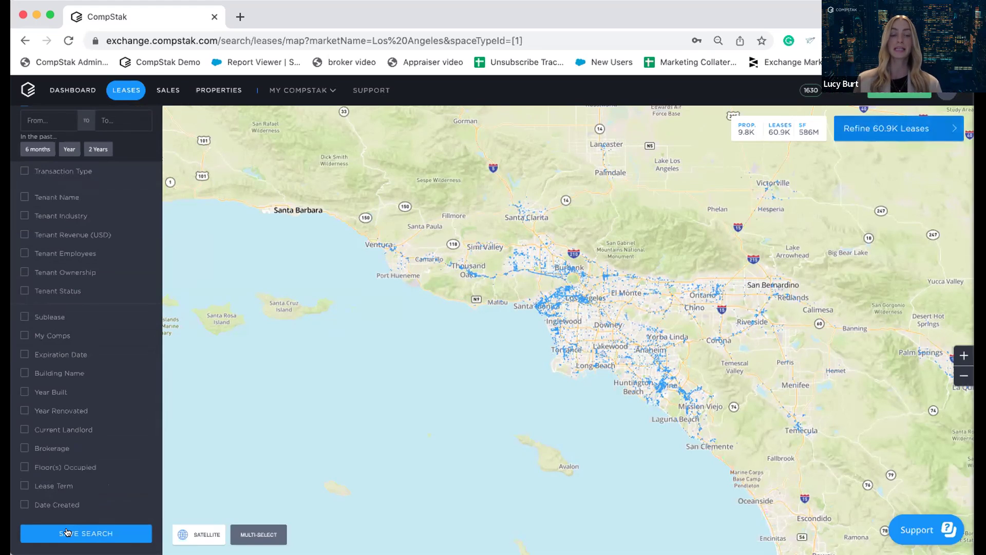
Save the lease search under the name Office LA with email updates enabled
click(65, 532)
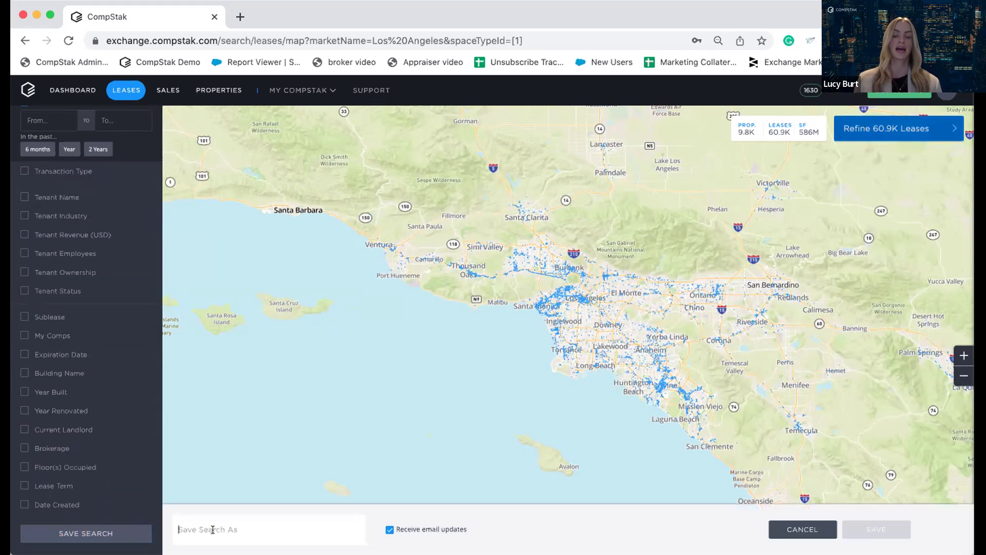
text(Office LA)
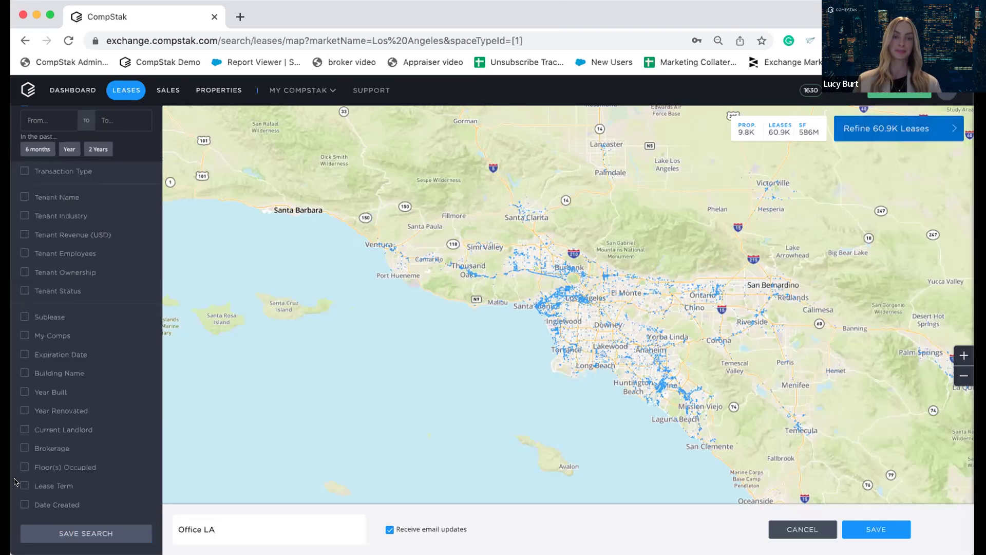
key(Return)
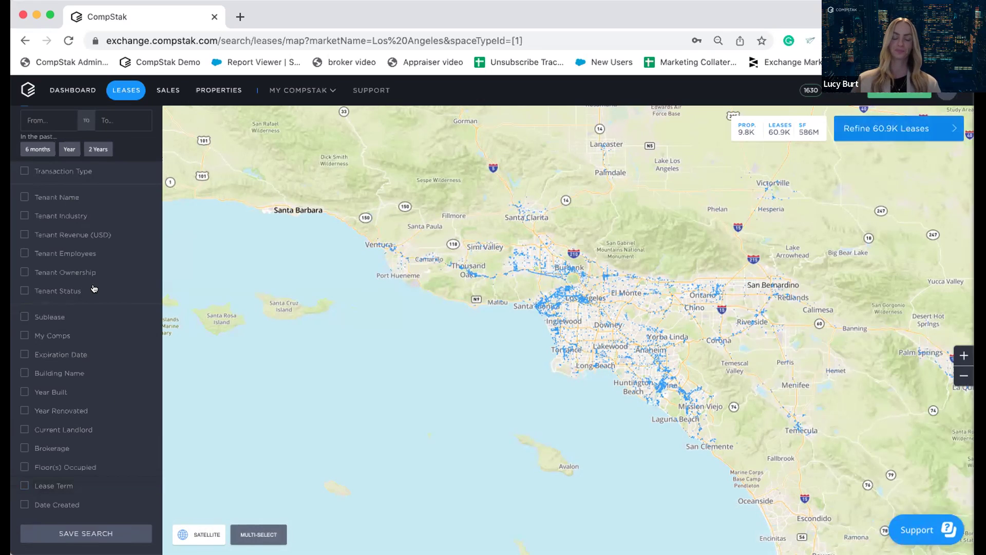
Open the list of matching leases and examine its columns from transaction quarter through to comments
scroll(95, 285, up, 3)
scroll(95, 286, up, 2)
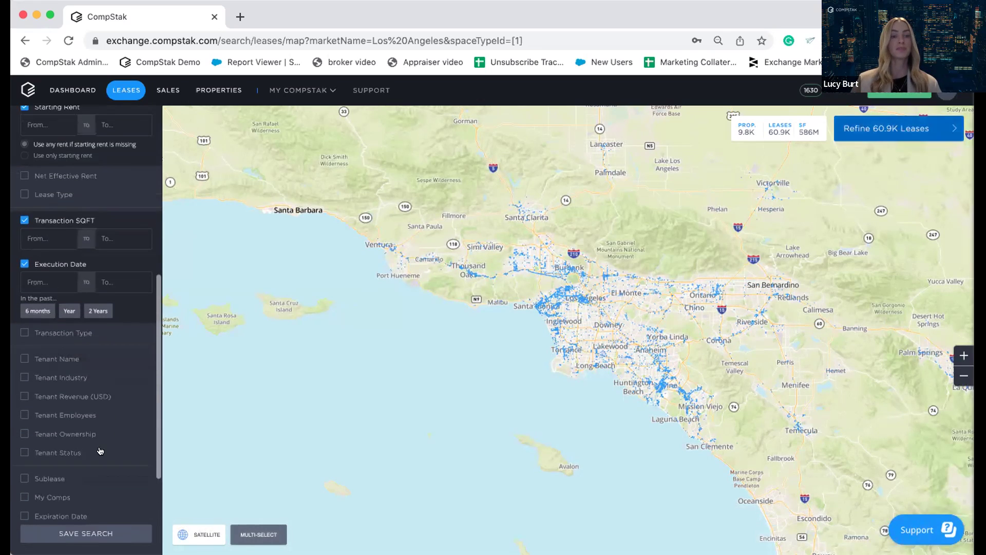
scroll(100, 462, down, 2)
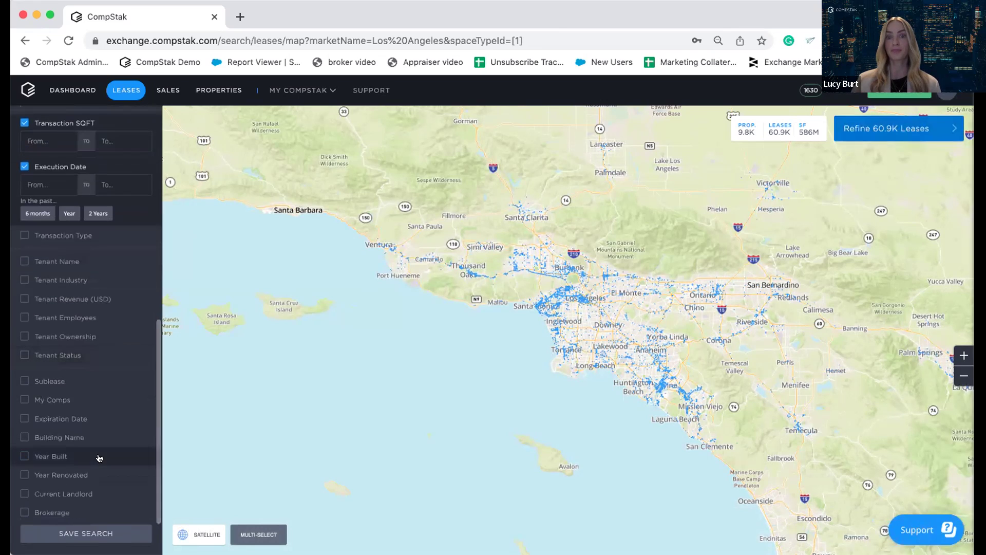
click(864, 128)
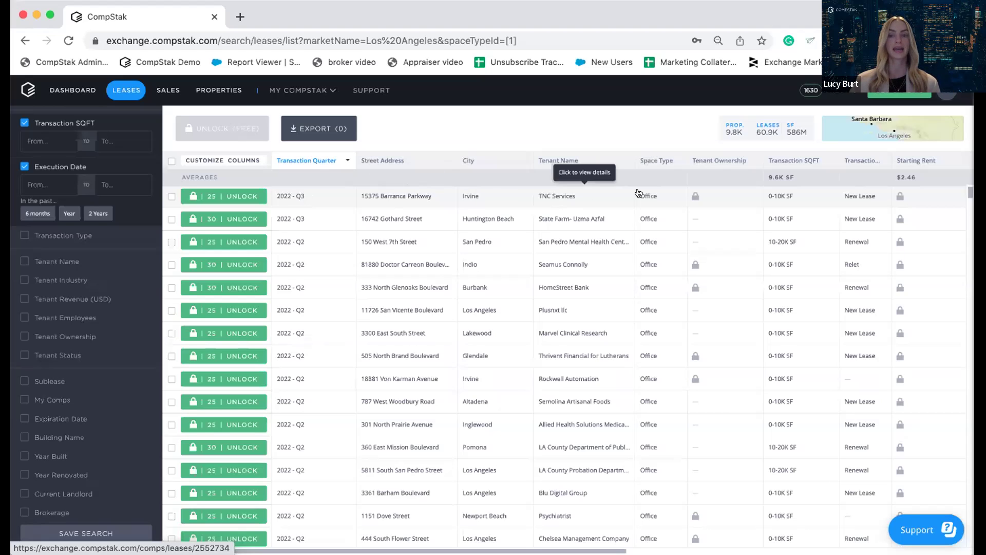
scroll(650, 196, right, 3)
scroll(649, 197, right, 8)
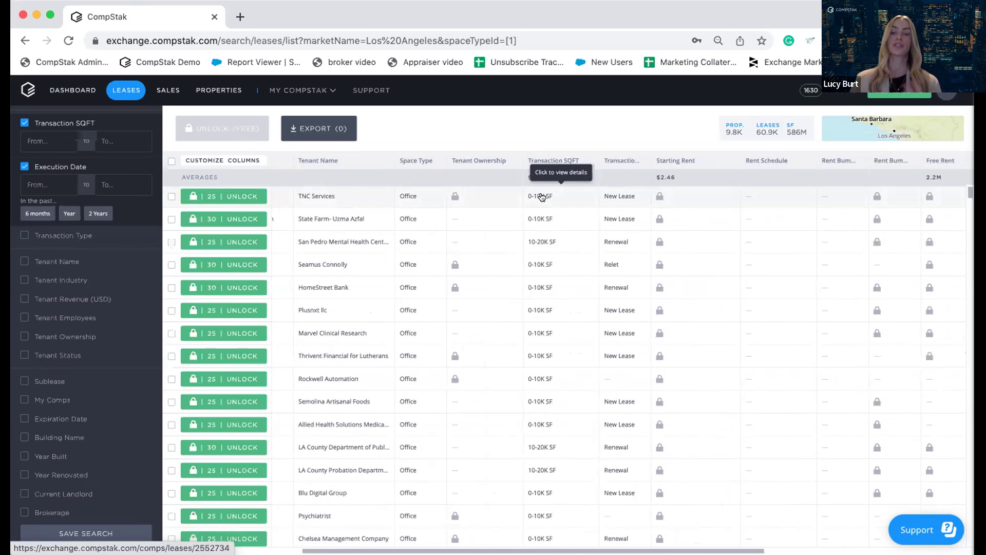
scroll(543, 196, right, 15)
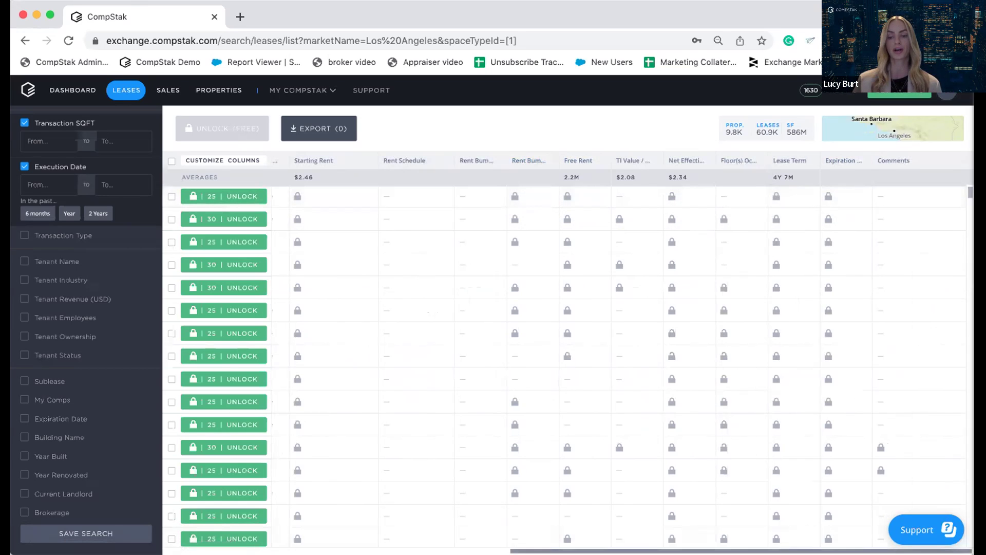
scroll(328, 540, left, 10)
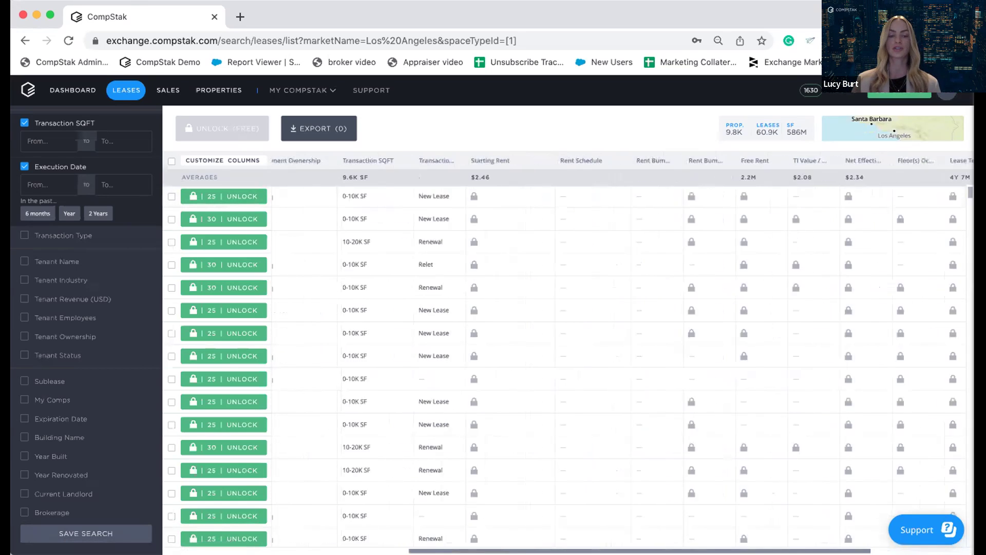
scroll(327, 540, left, 6)
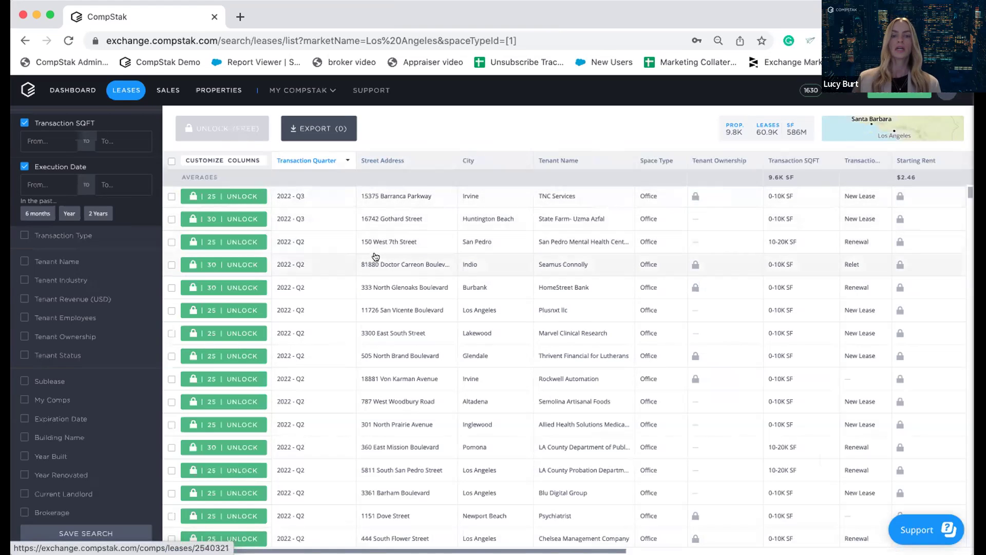
Open the 2022 - Q2 relet lease comp in Indio, unlock it and review its lease, date, building and tenant details
click(316, 265)
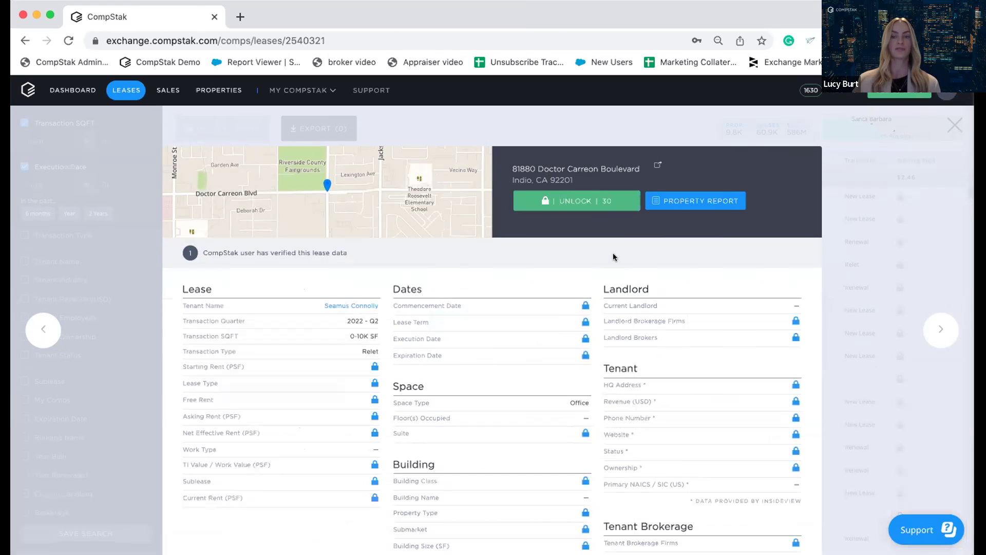
click(573, 204)
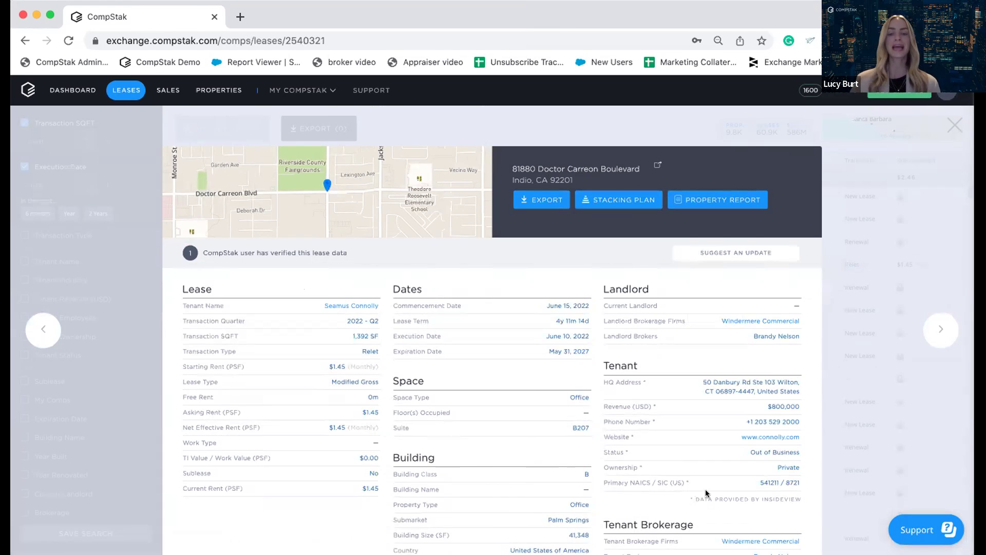
scroll(704, 489, down, 3)
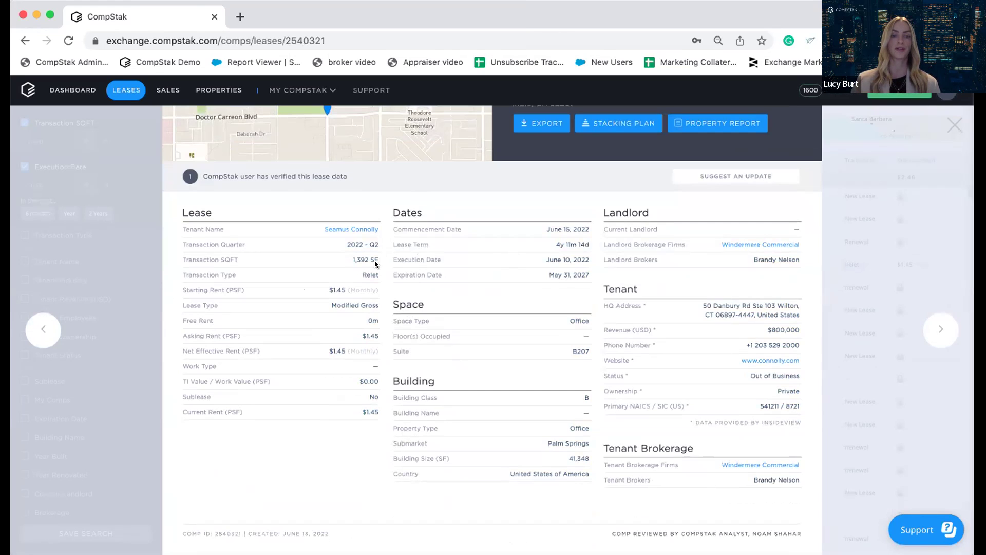
scroll(353, 277, down, 2)
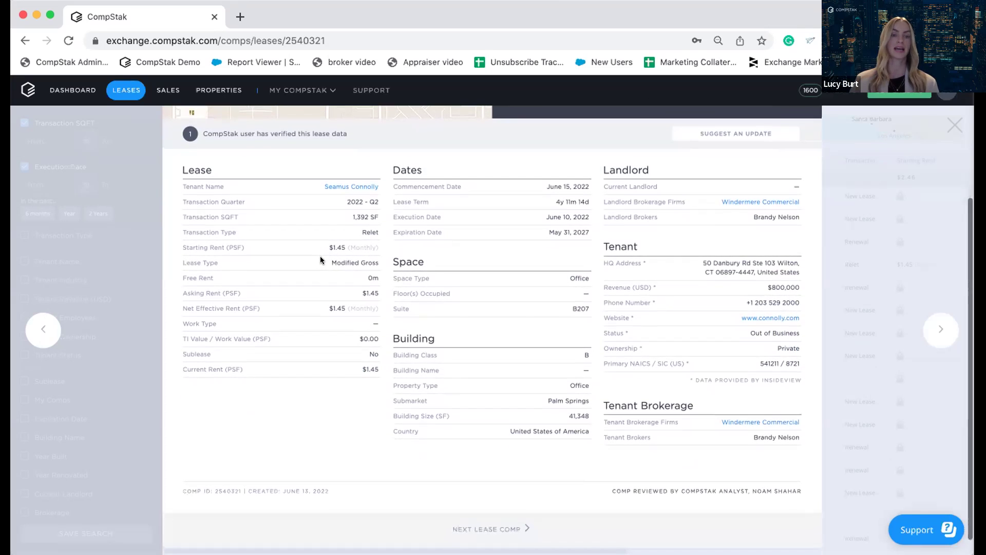
scroll(218, 296, down, 1)
scroll(217, 296, up, 1)
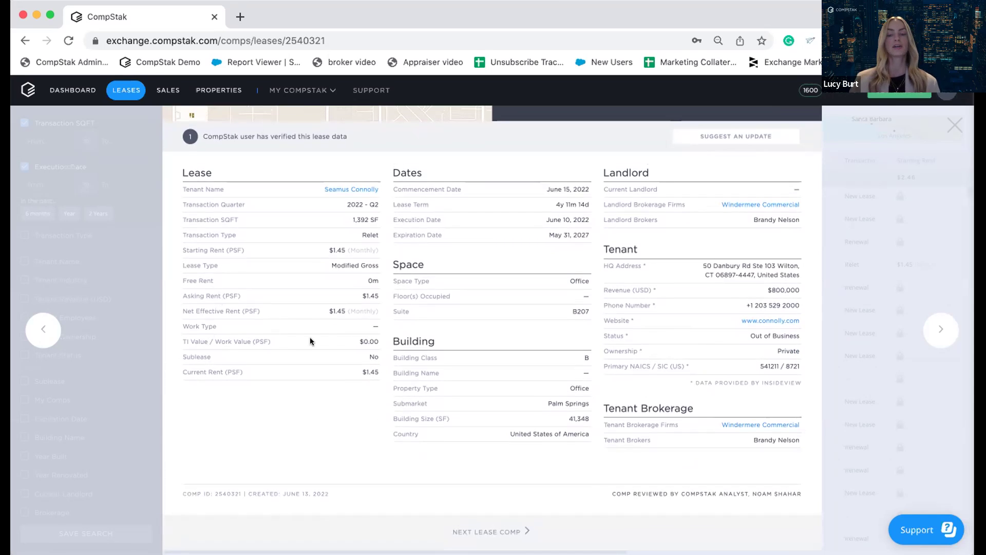
scroll(309, 339, up, 2)
scroll(309, 339, down, 2)
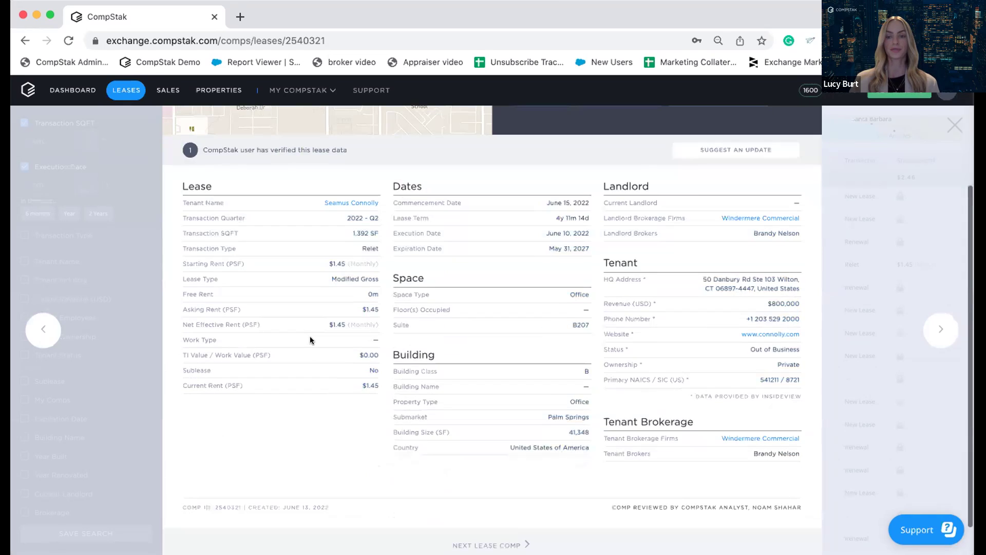
scroll(310, 326, up, 2)
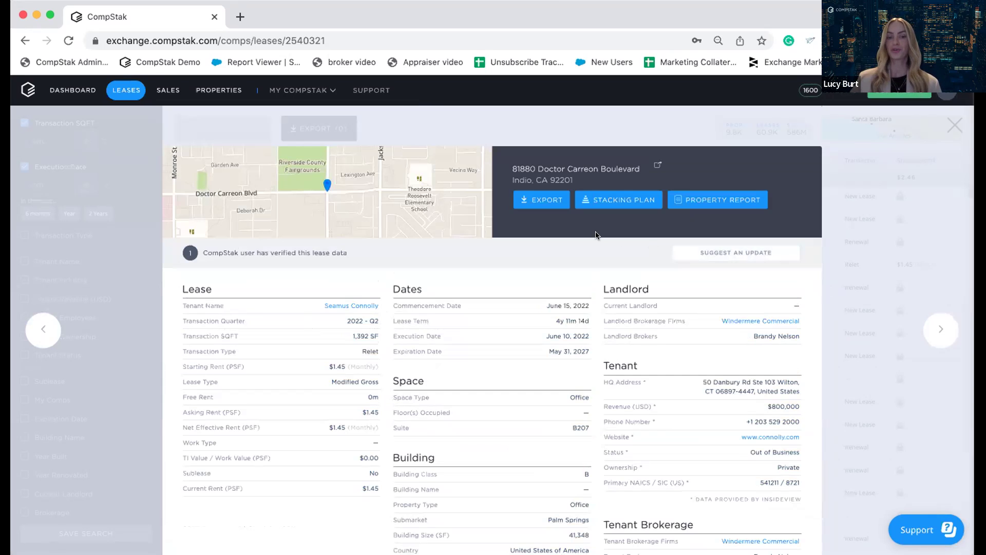
Preview the unlocked lease's PDF export with the cover page excluded, and return to the lease list without exporting
click(534, 200)
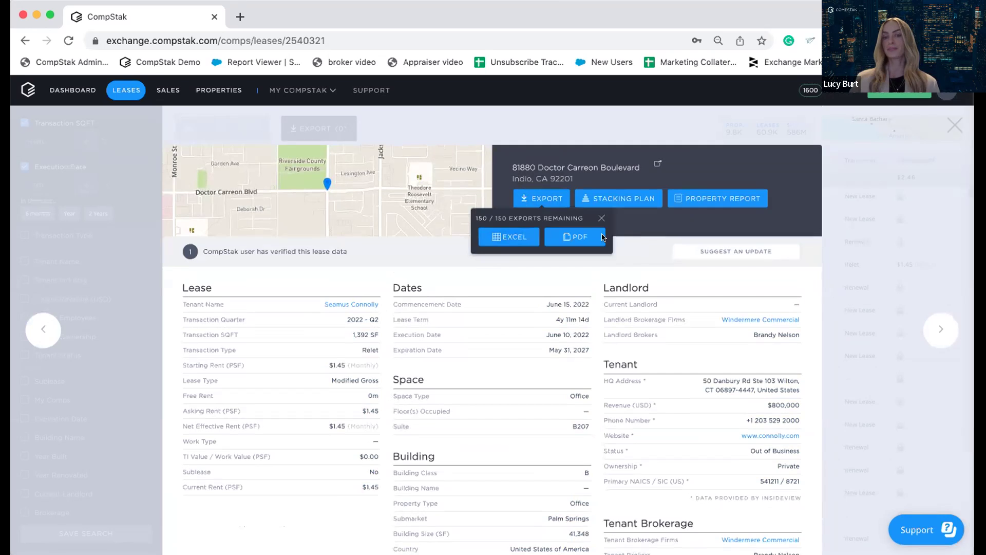
click(562, 238)
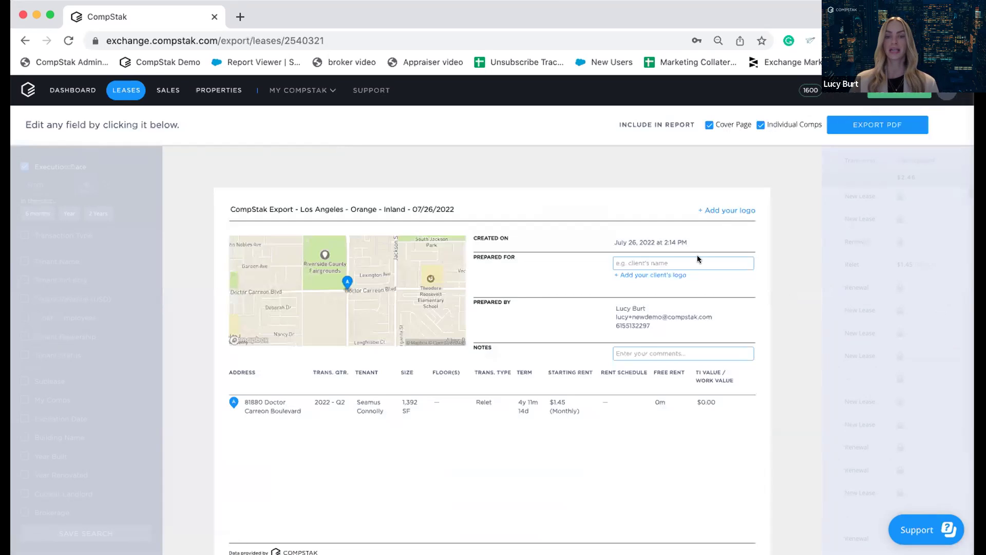
mouse_move(575, 371)
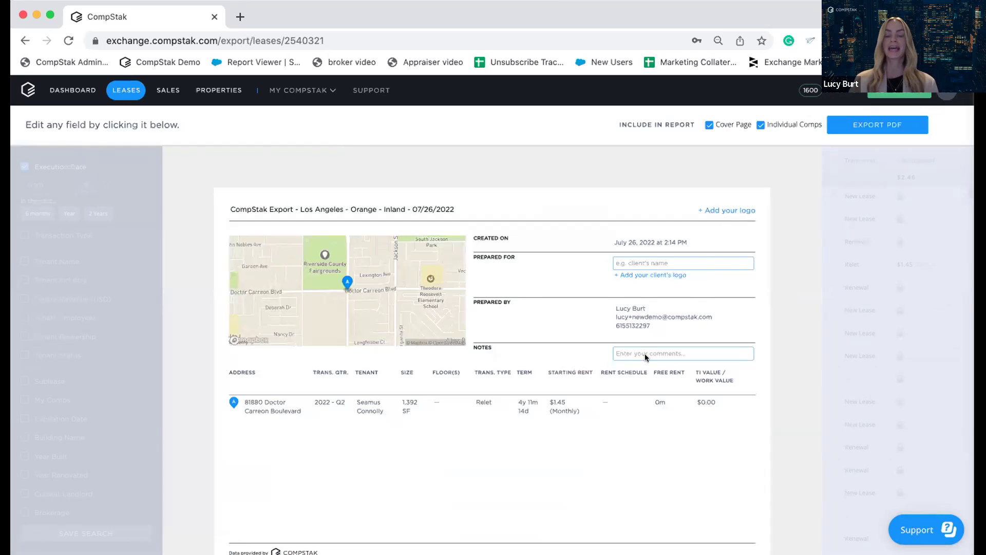
scroll(588, 349, down, 3)
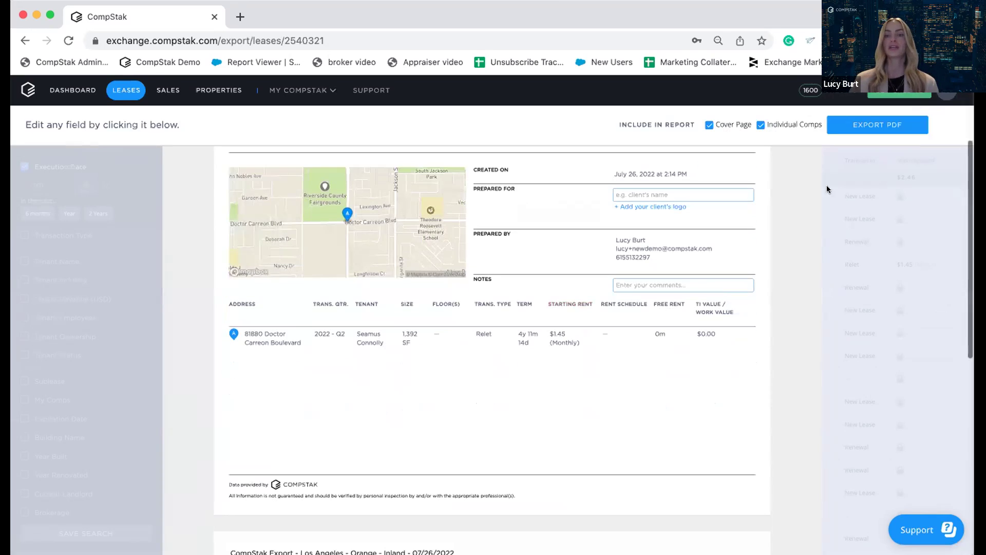
click(709, 125)
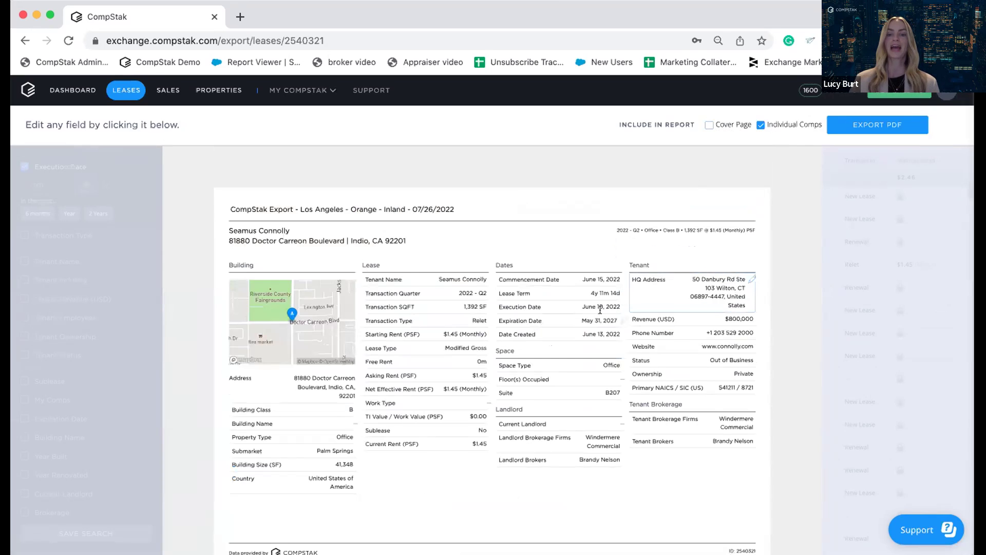
scroll(599, 310, down, 2)
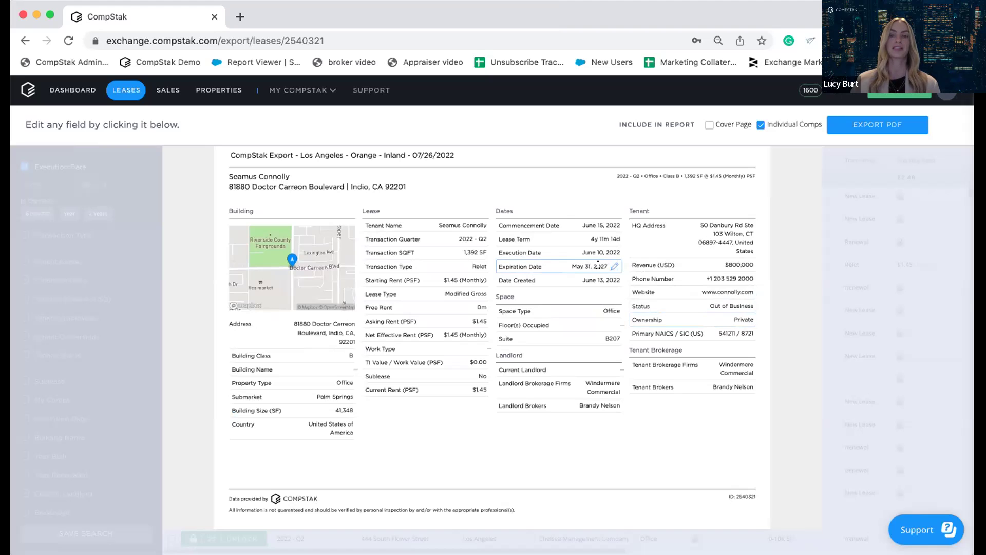
scroll(580, 205, up, 2)
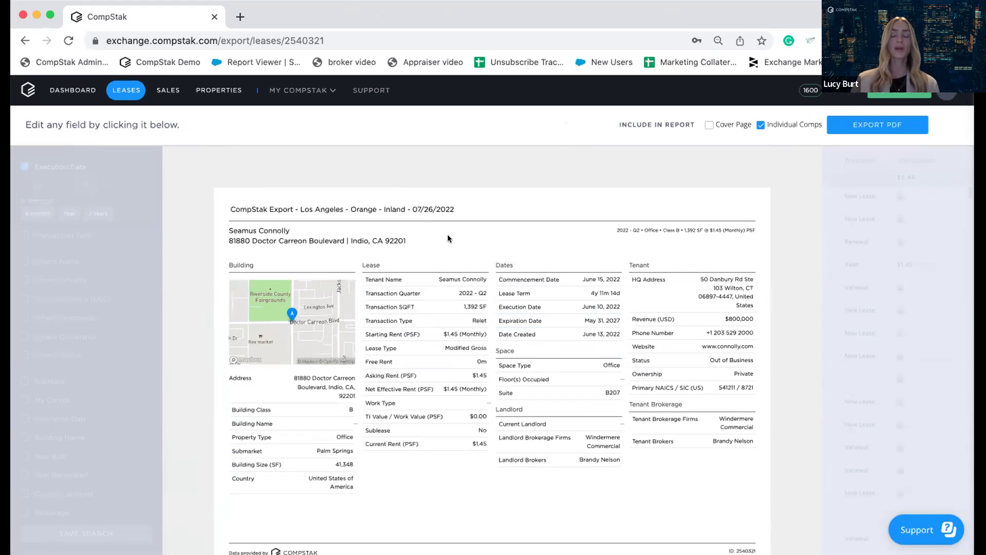
click(846, 238)
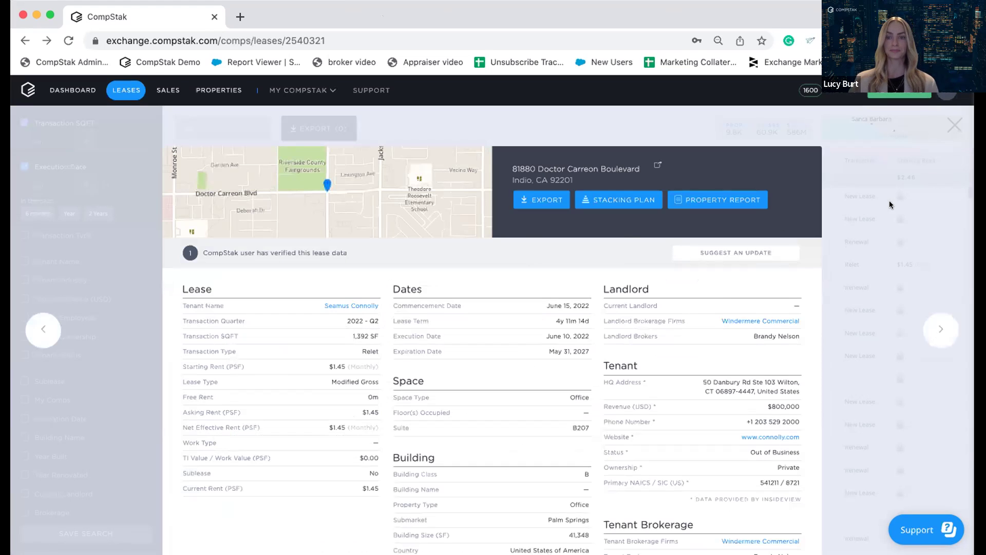
click(954, 126)
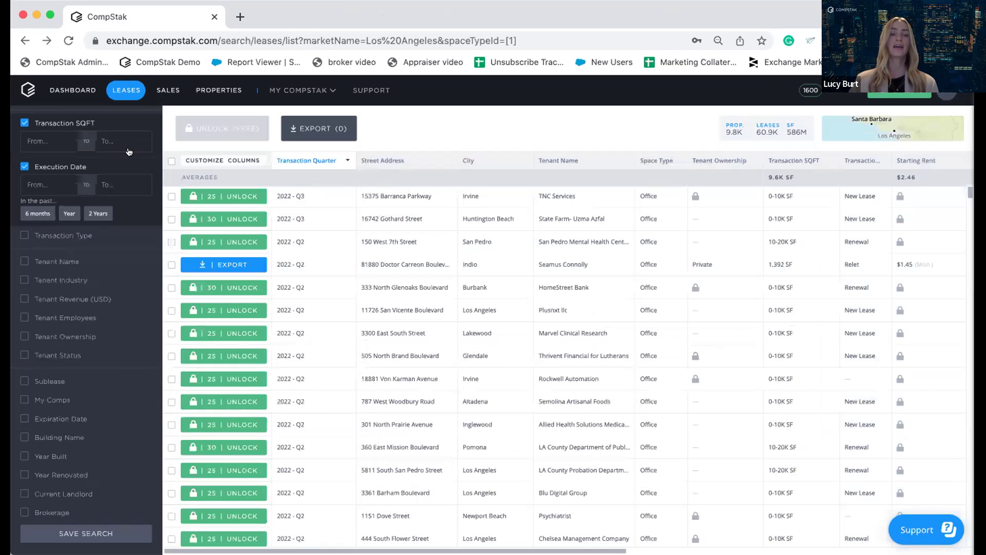
Switch from the lease search to a sales search and display its full set of filters
click(128, 91)
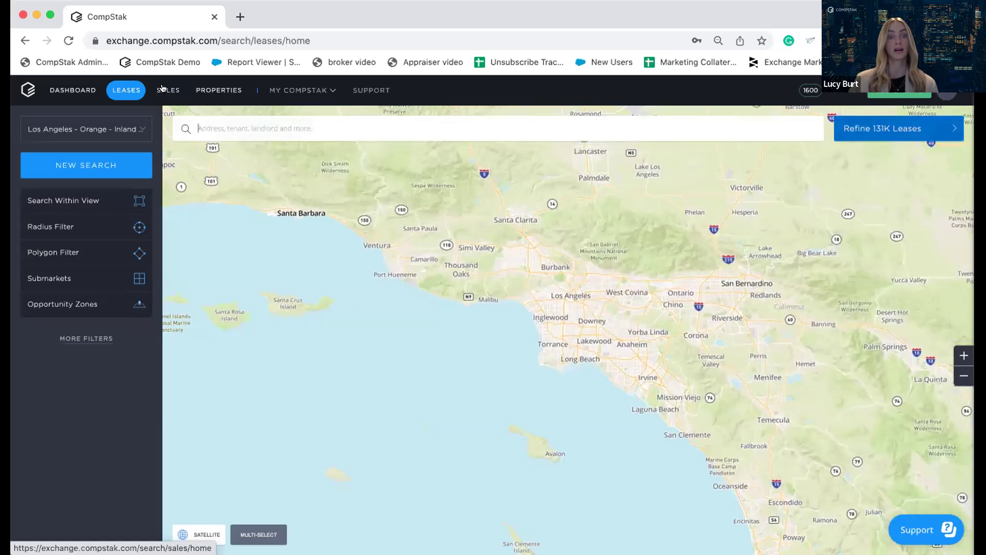
click(162, 88)
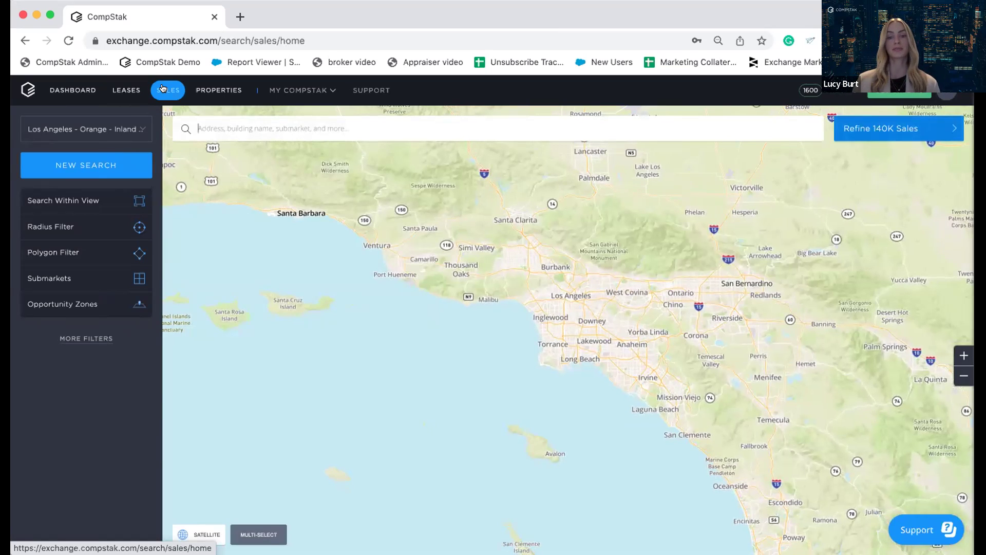
click(83, 337)
scroll(83, 335, down, 1)
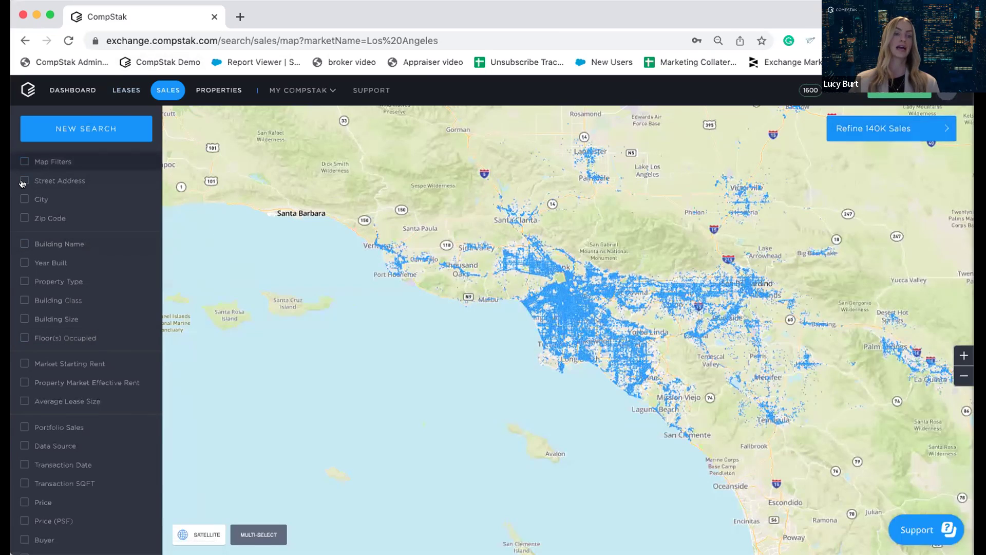
Enable the Property Type and Building Size filters for the sales search
click(20, 280)
scroll(62, 450, down, 3)
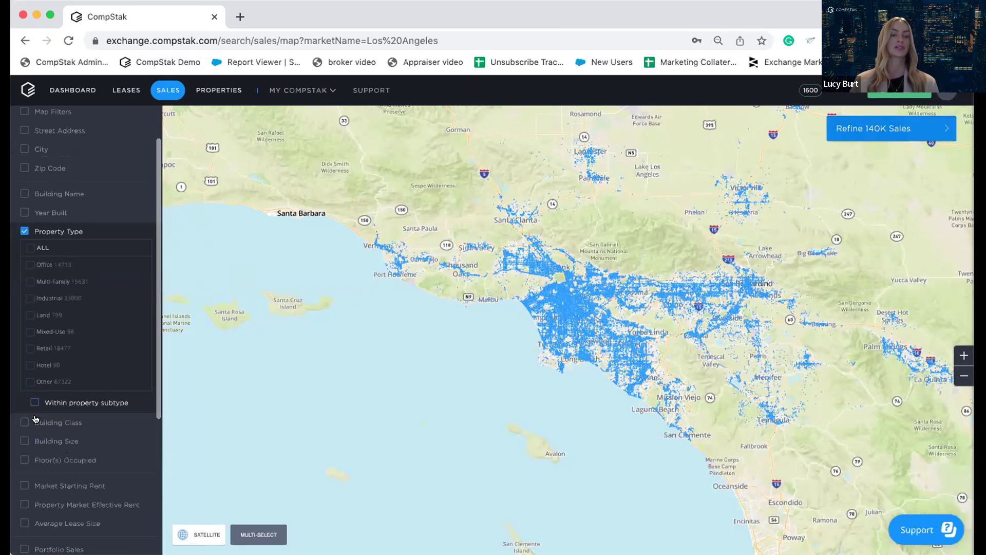
click(22, 412)
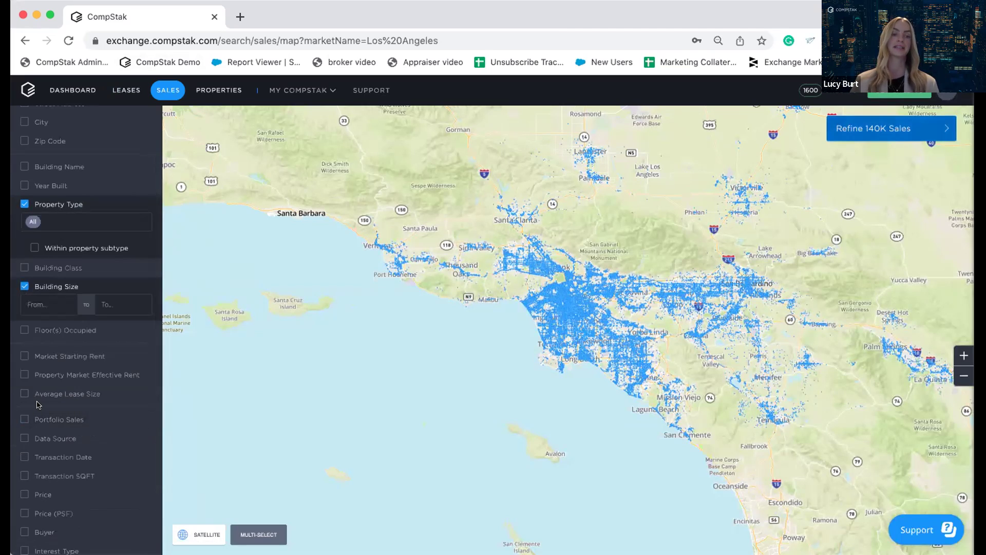
Review the remaining sales filters down to My Comps and show the Los Angeles sales comps as a list
scroll(37, 405, down, 1)
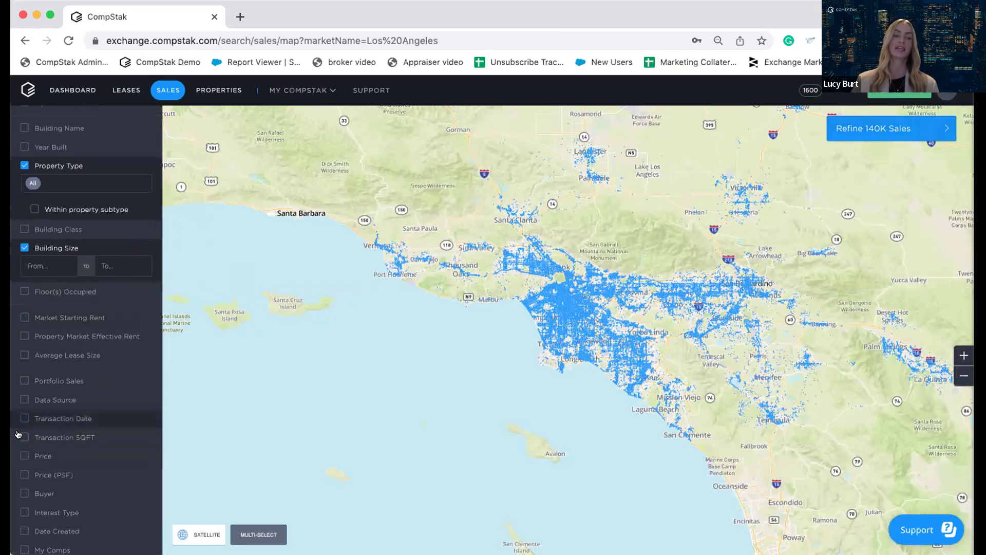
scroll(22, 430, down, 1)
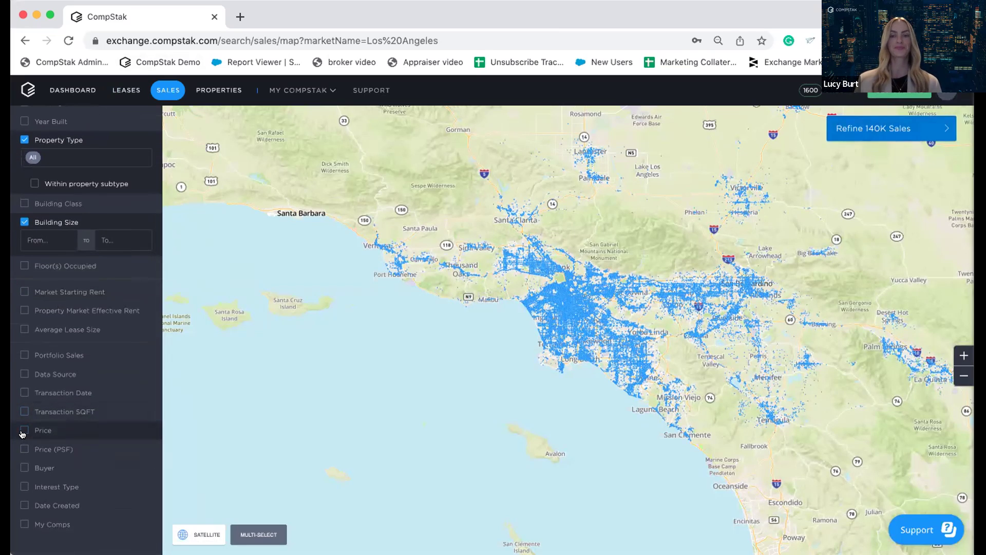
click(861, 128)
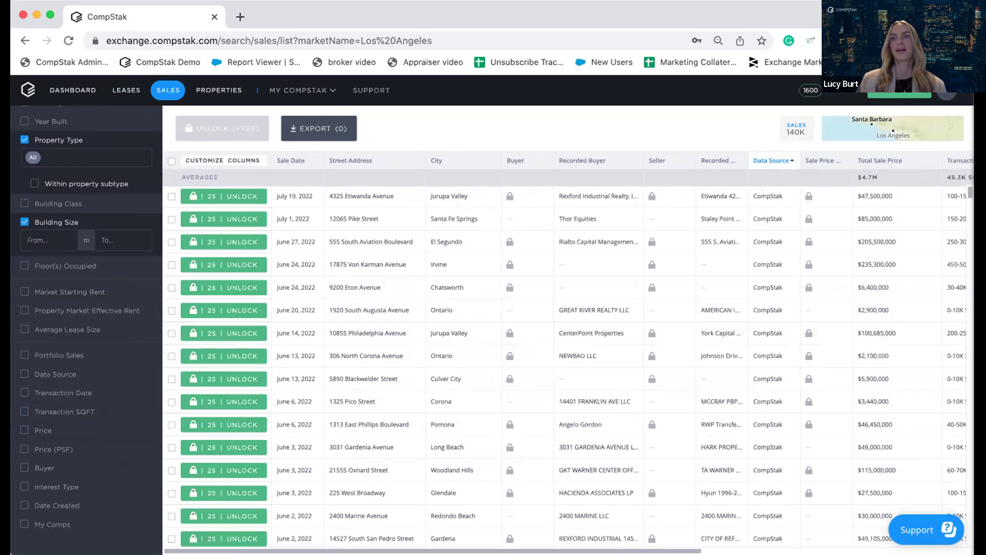
Go to the page for exchanging comps for credits, open its file upload chooser and leave it without selecting a file
click(897, 94)
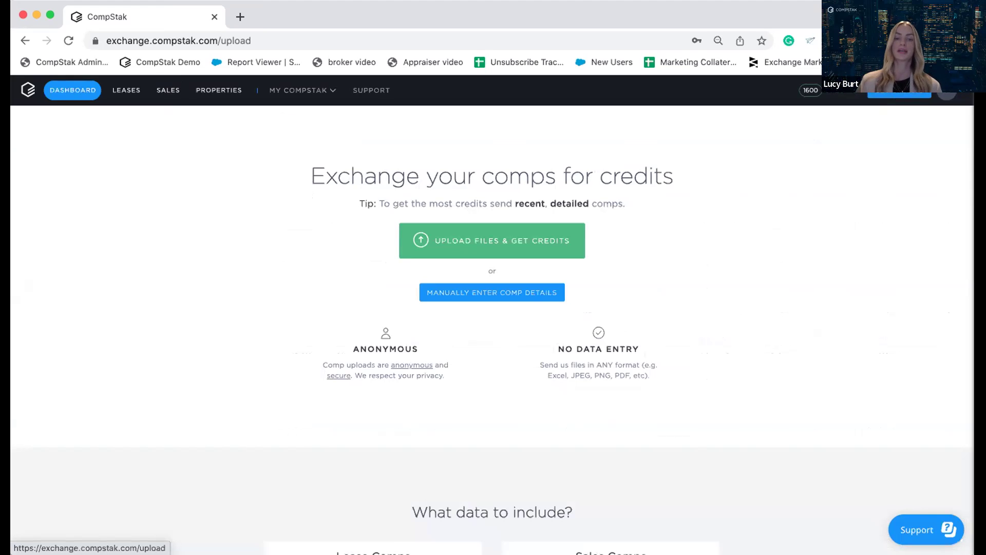
click(446, 239)
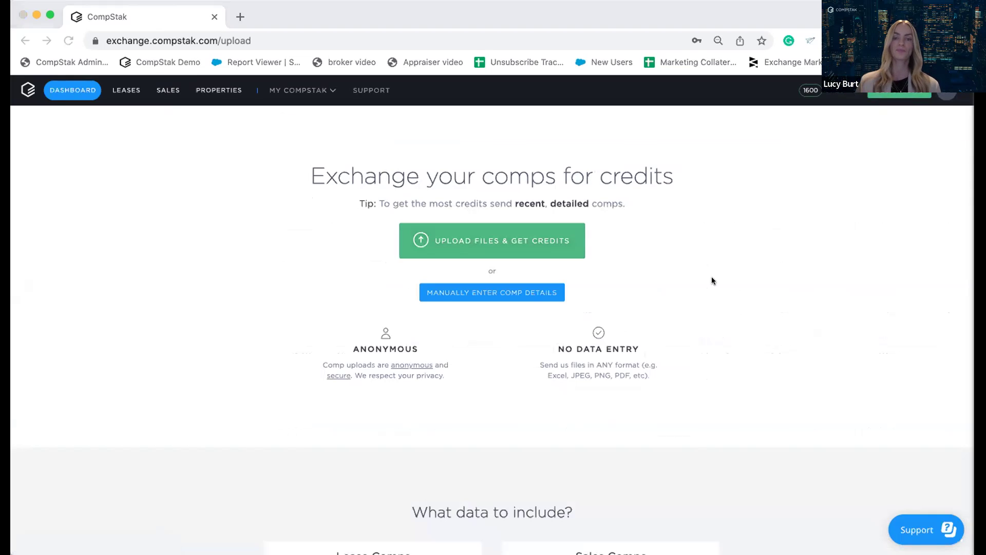
click(824, 473)
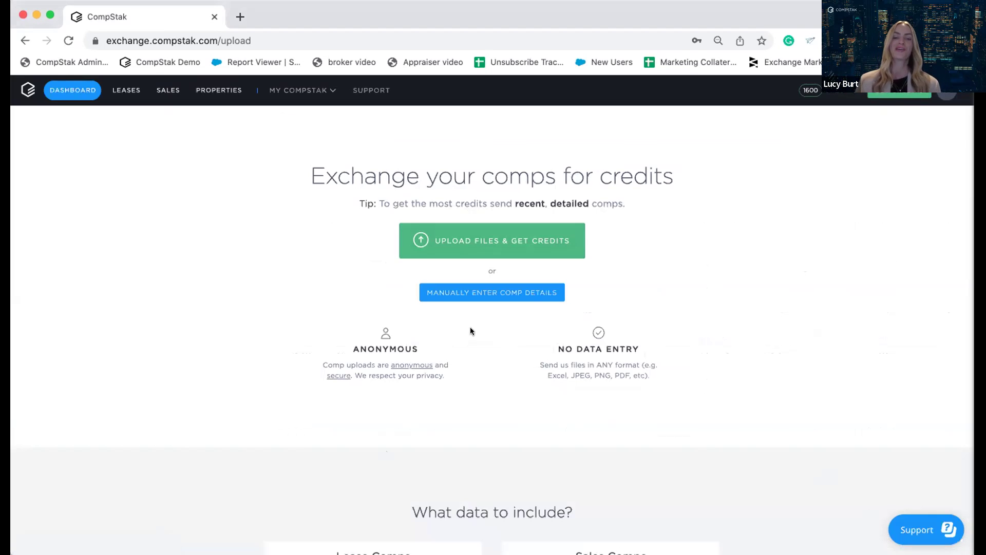
Open the manual comp entry form, review its lease comp fields and close it without entering anything
click(461, 291)
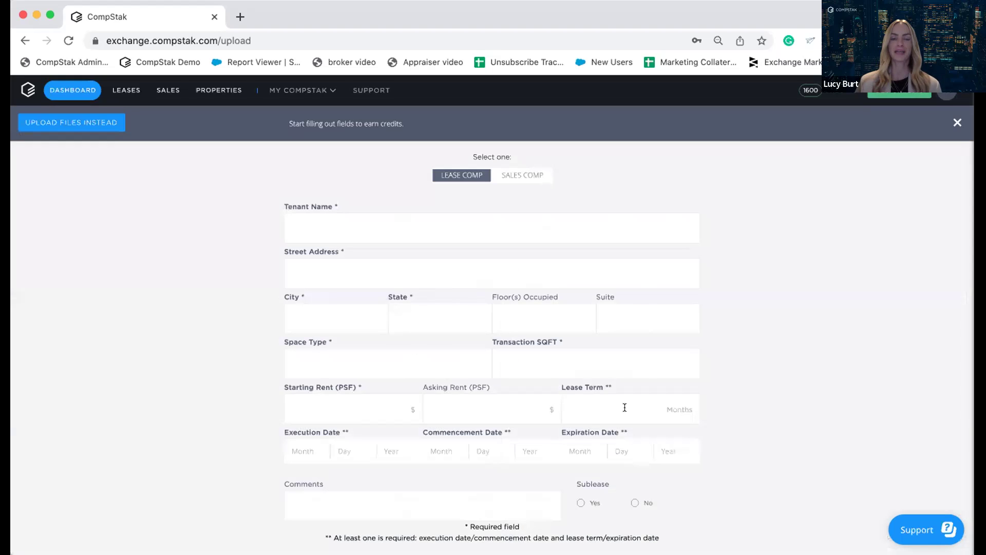
scroll(652, 408, down, 2)
scroll(654, 410, up, 2)
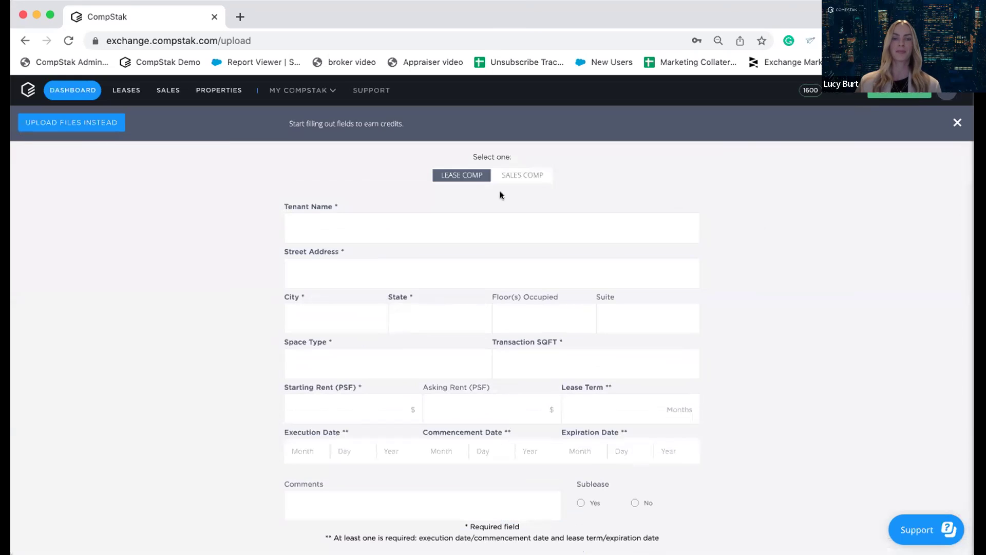
click(957, 123)
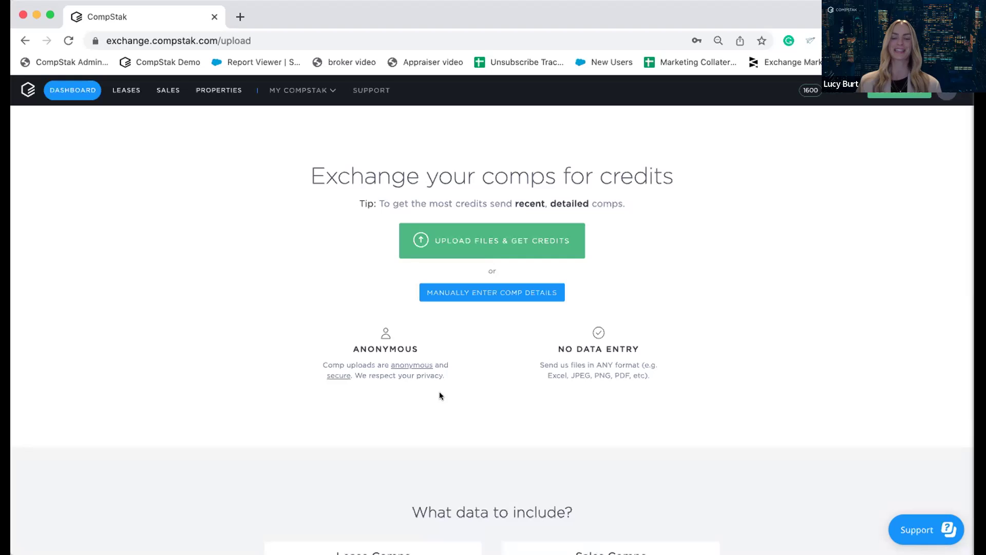
Examine the required and premium fields for lease and sales comps and the rules for earning credits on the upload page
scroll(423, 447, down, 3)
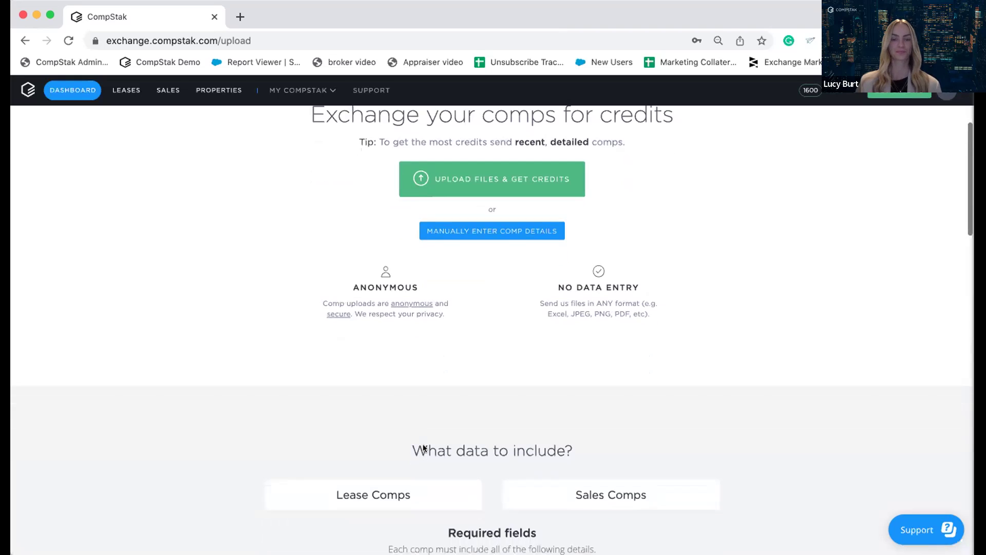
scroll(423, 447, down, 3)
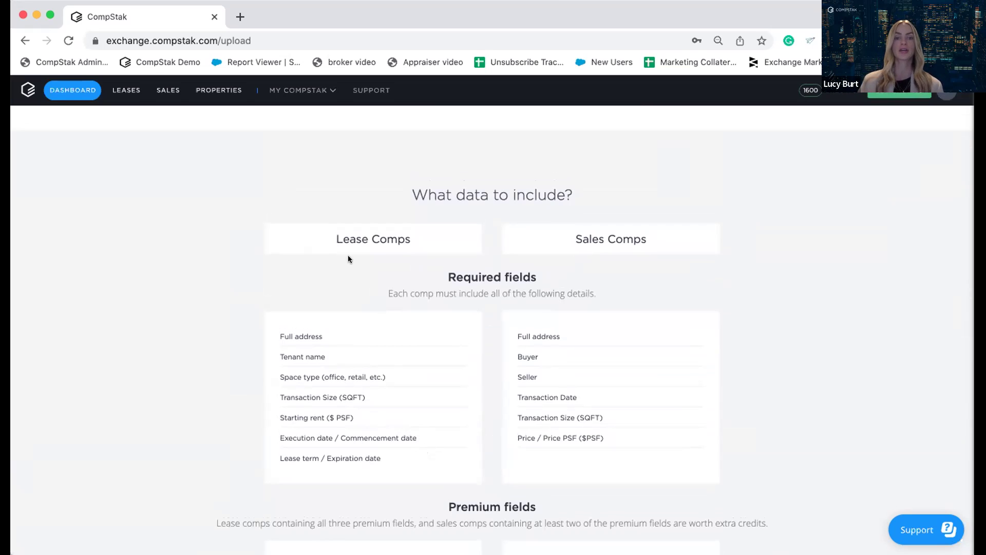
drag(278, 331, 324, 336)
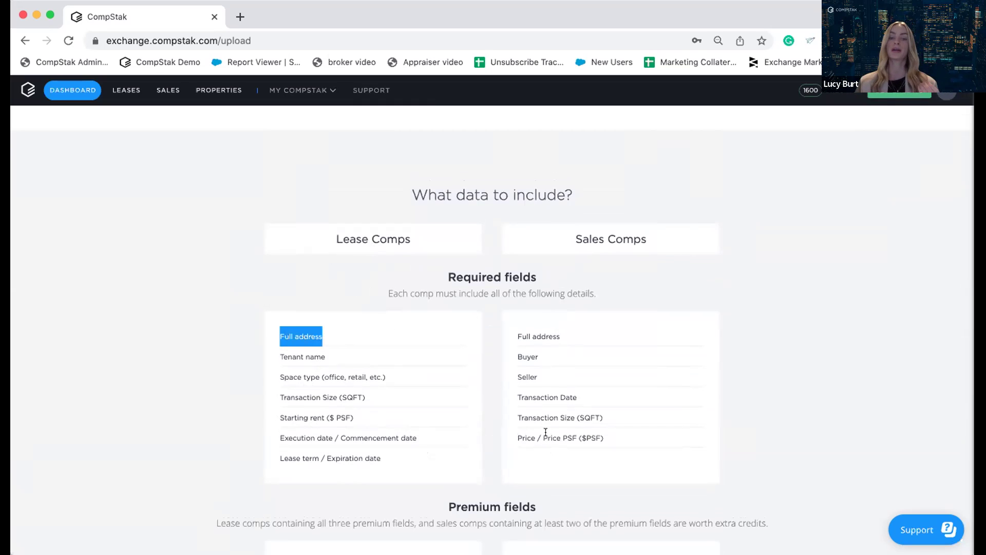
scroll(550, 430, down, 5)
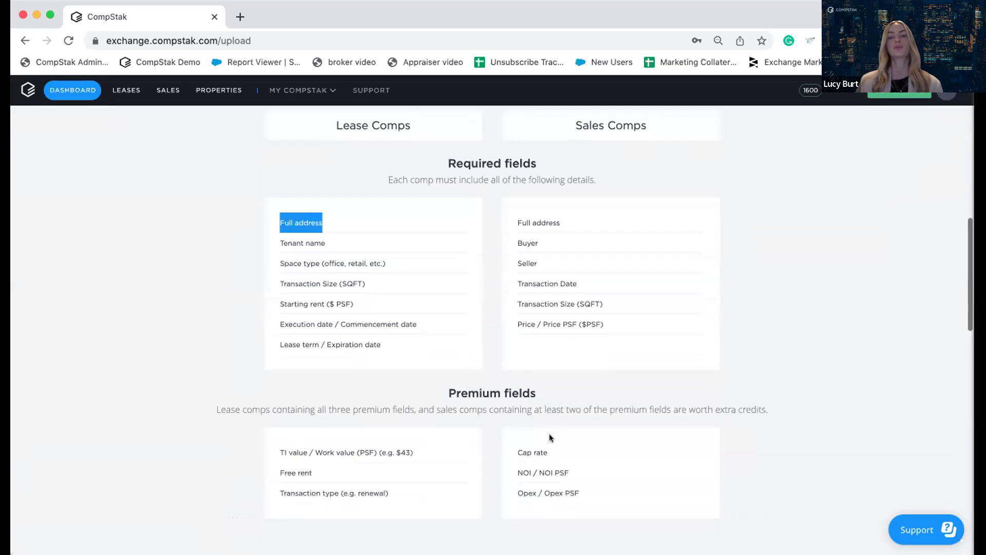
scroll(549, 435, down, 5)
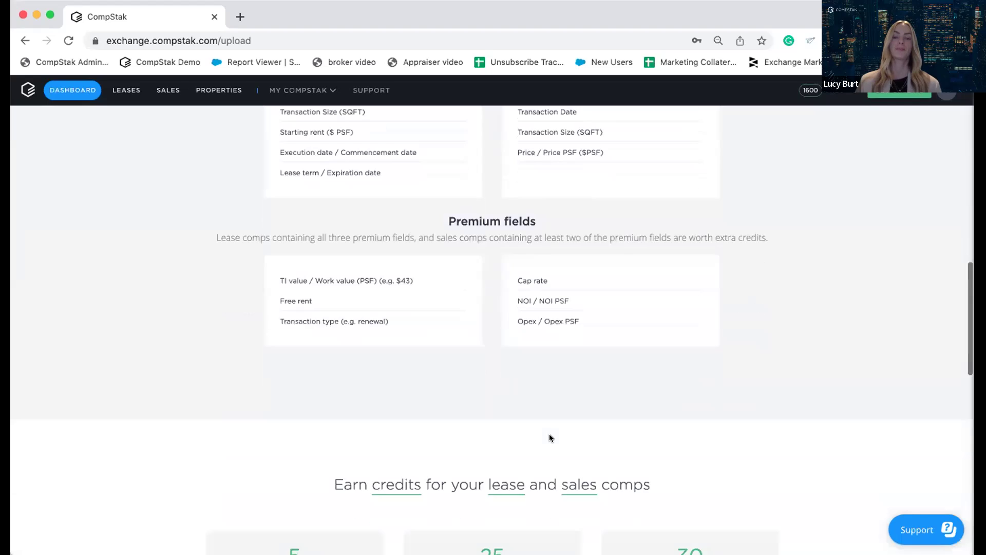
scroll(550, 437, down, 4)
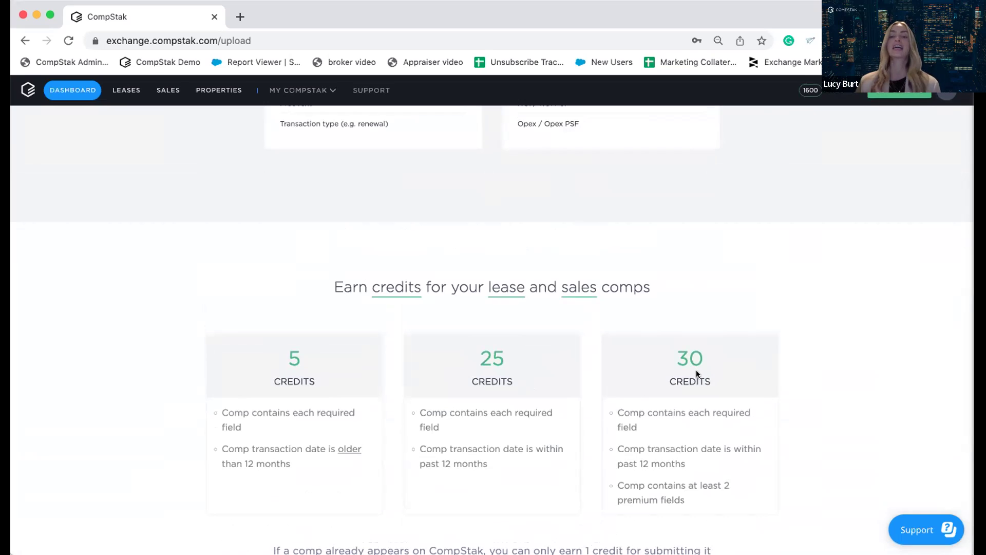
scroll(704, 367, up, 4)
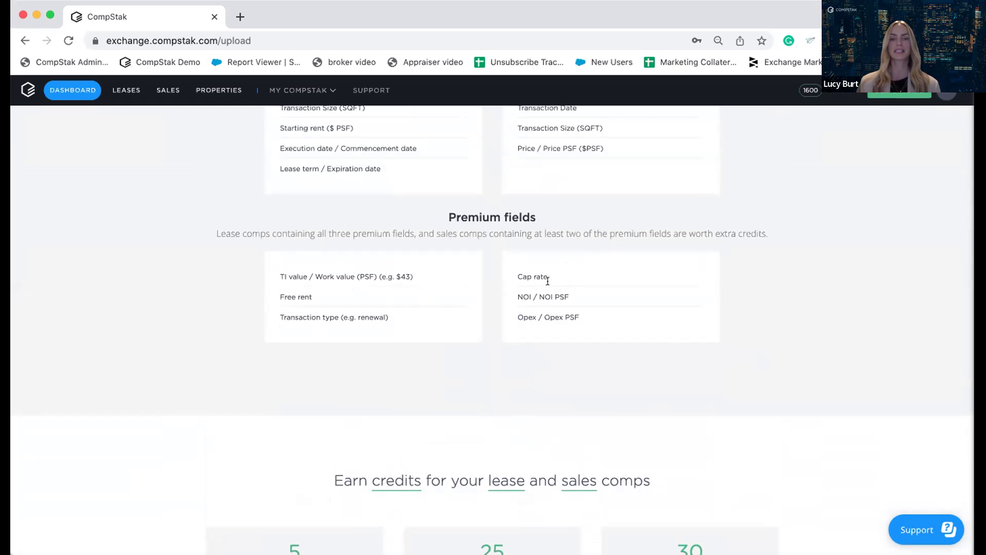
scroll(575, 314, down, 2)
scroll(578, 335, down, 1)
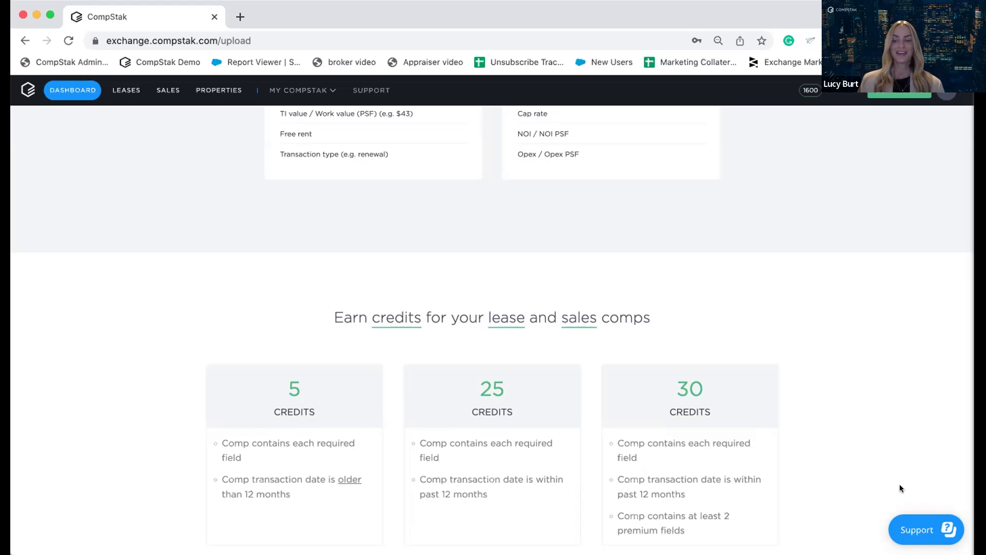
scroll(682, 276, up, 15)
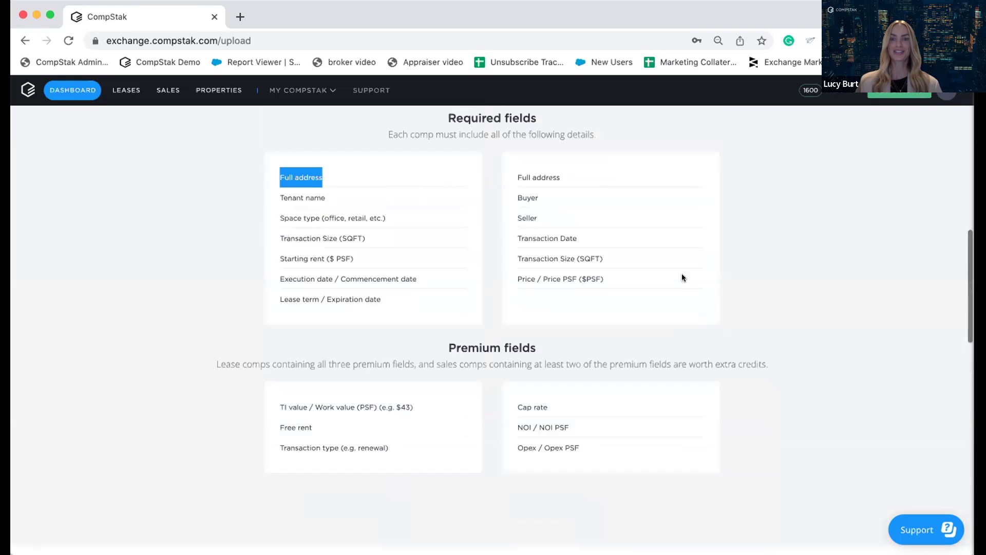